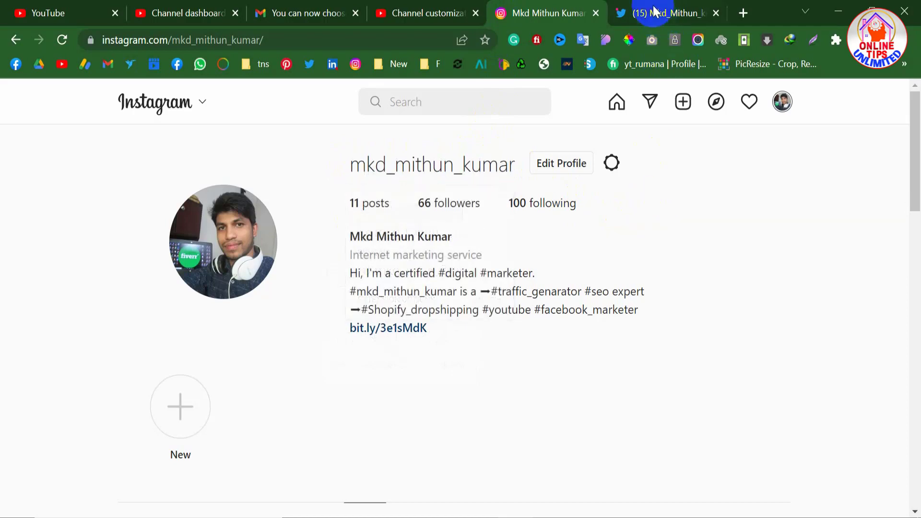
# Switch to the Twitter profile and examine the @ username shown under the display name
pyautogui.click(643, 12)
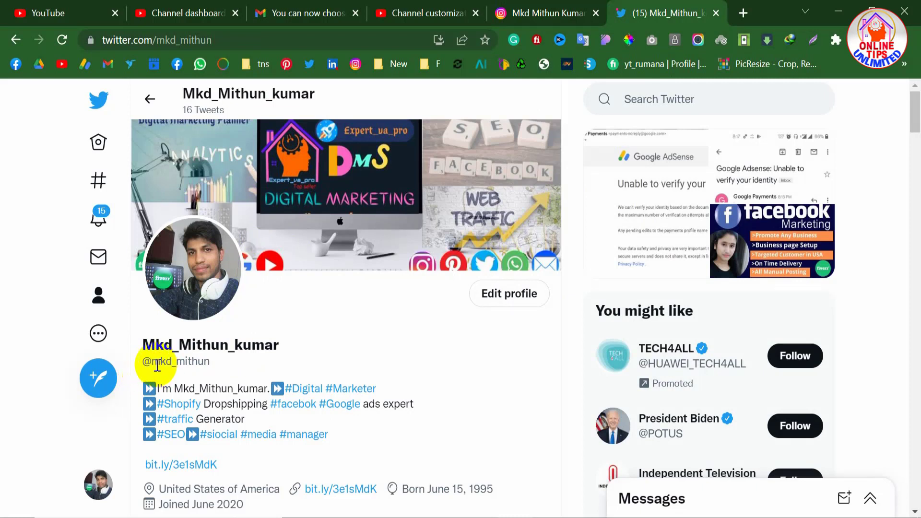
pyautogui.moveTo(140, 365); pyautogui.dragTo(143, 362)
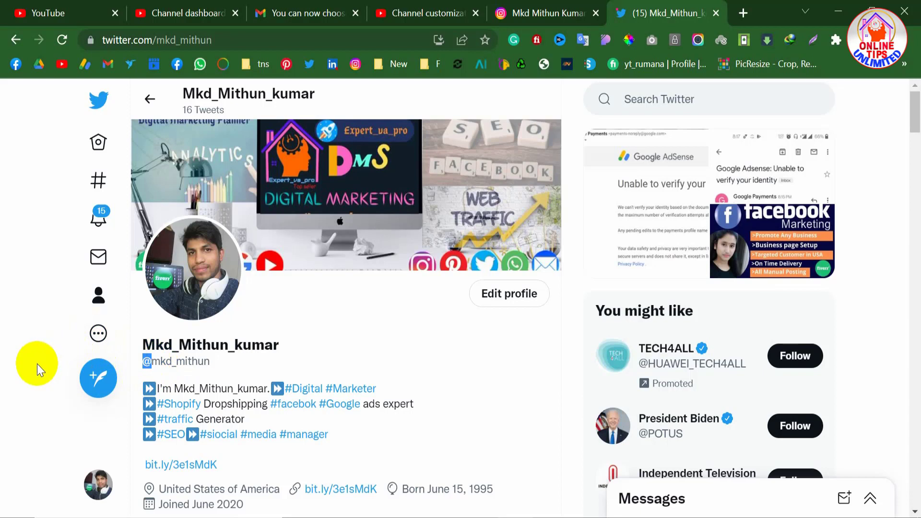
pyautogui.click(242, 367)
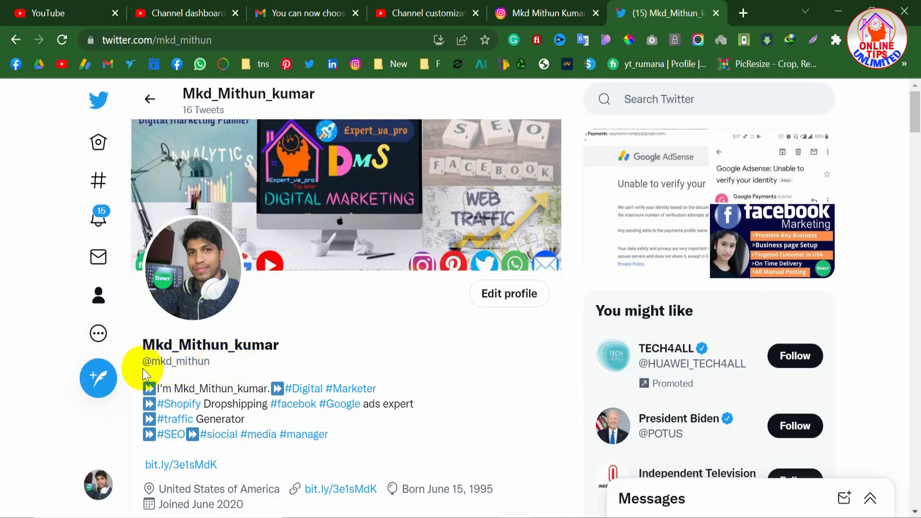
pyautogui.moveTo(141, 362); pyautogui.dragTo(208, 358)
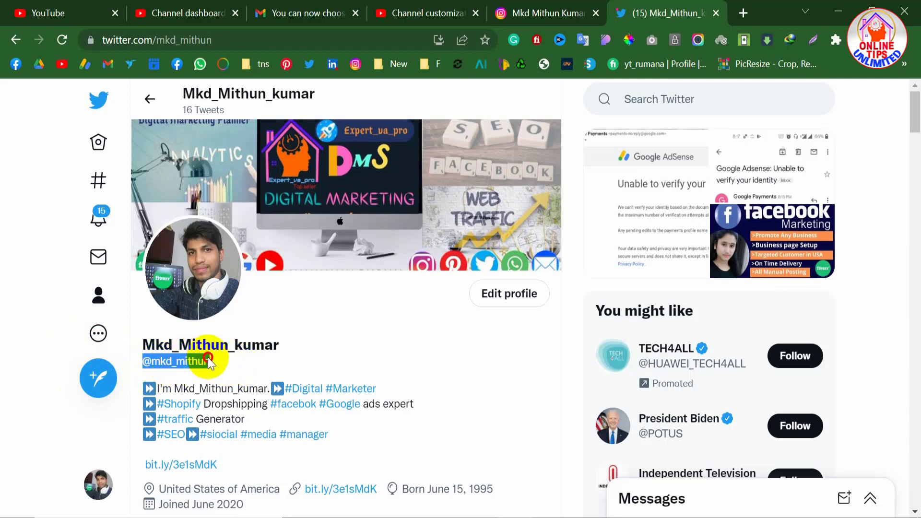
pyautogui.click(231, 367)
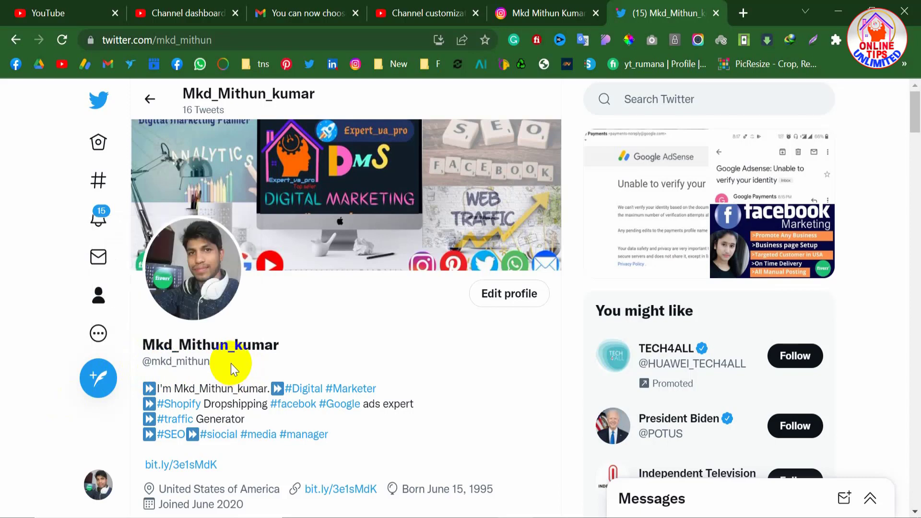
pyautogui.click(171, 335)
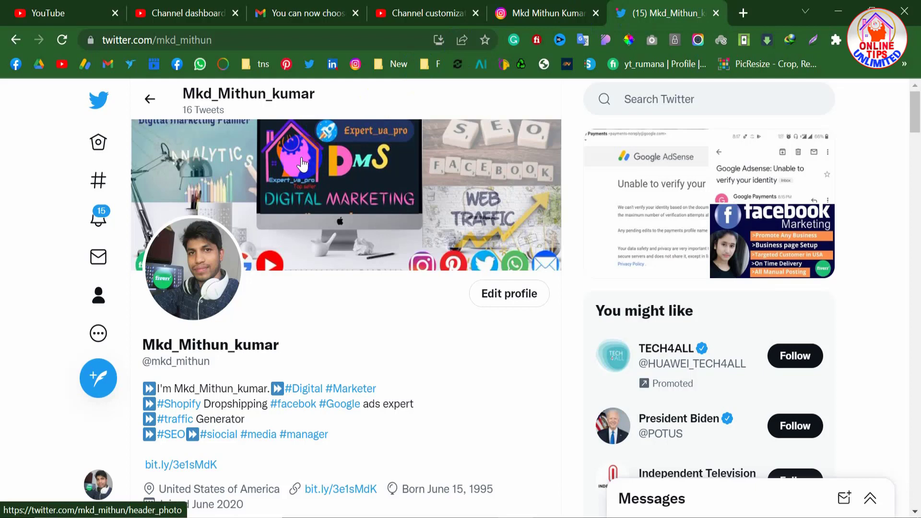
# Review YouTube's handle announcement email in Gmail and the handle notice on the YouTube Studio channel dashboard
pyautogui.click(280, 7)
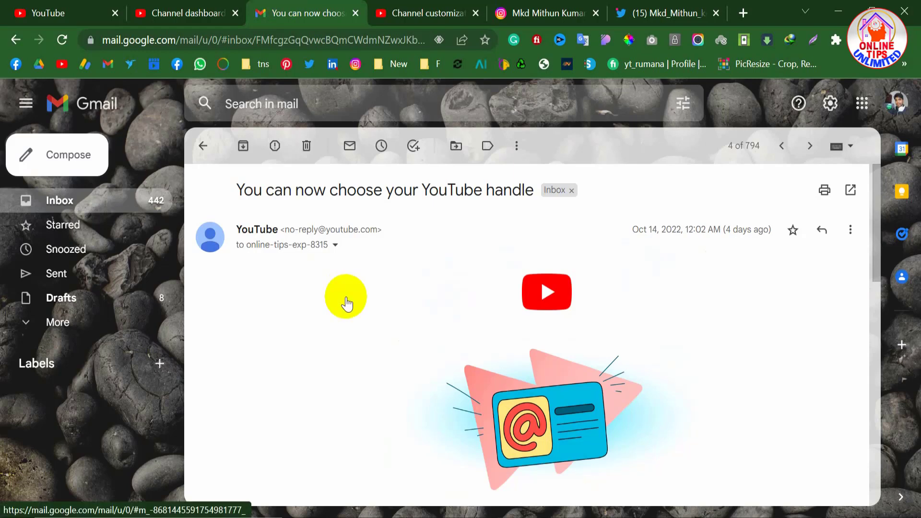
pyautogui.click(169, 8)
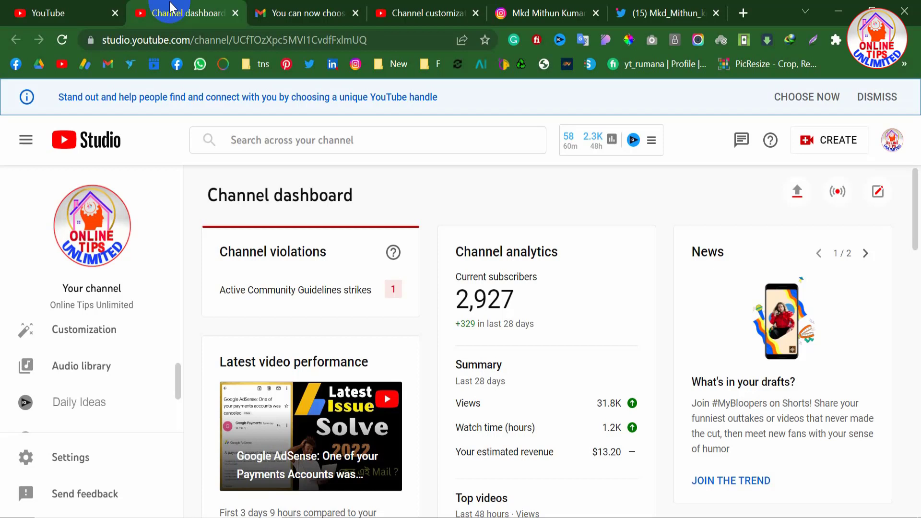
pyautogui.click(278, 10)
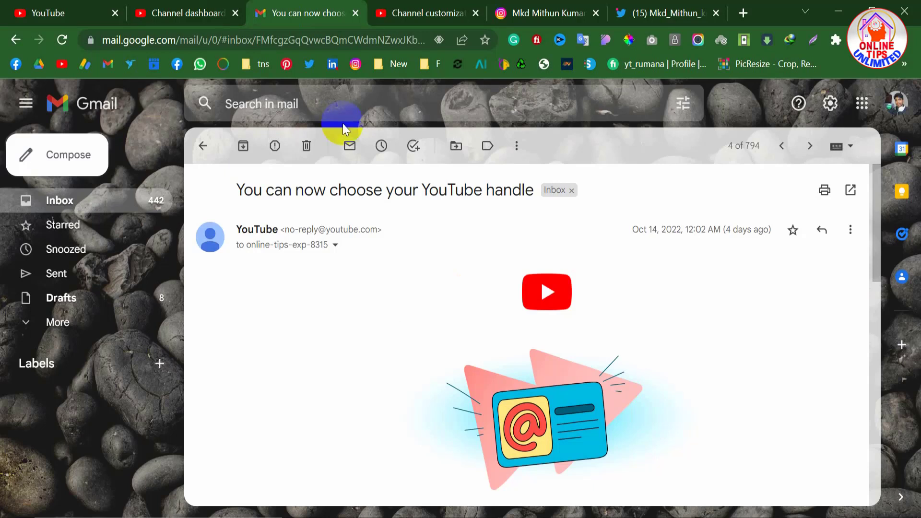
pyautogui.click(393, 13)
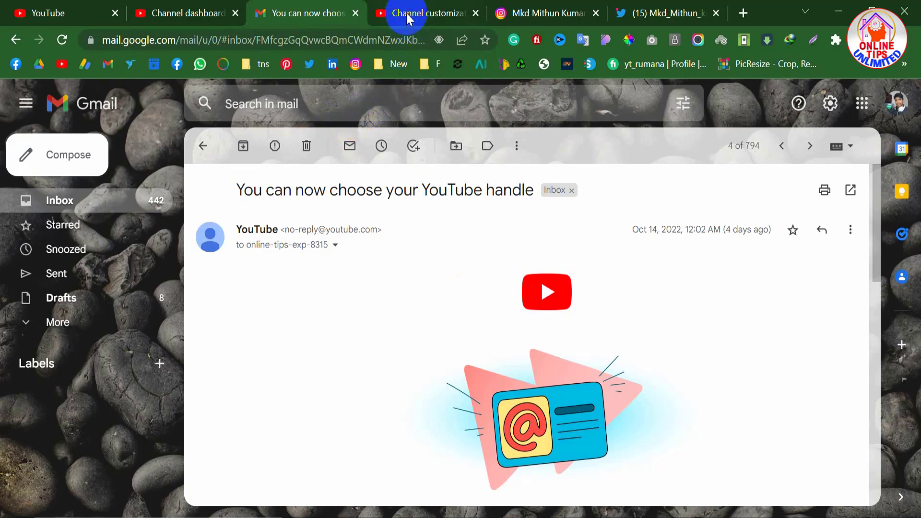
pyautogui.scroll(-2, 304, 353)
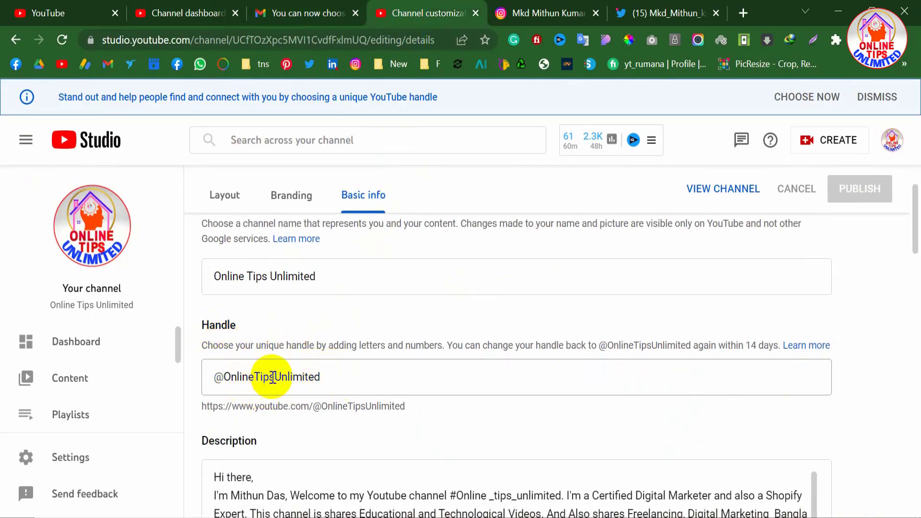
pyautogui.scroll(2, 269, 330)
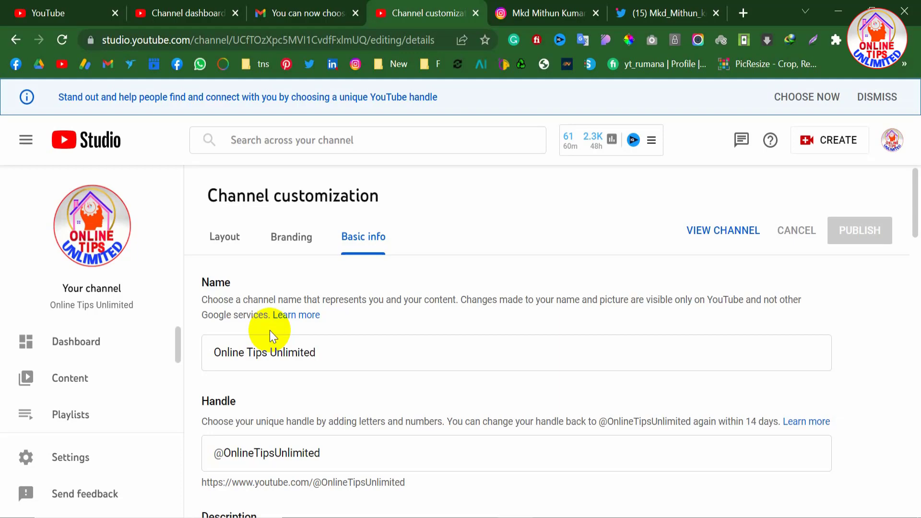
pyautogui.scroll(-2, 315, 358)
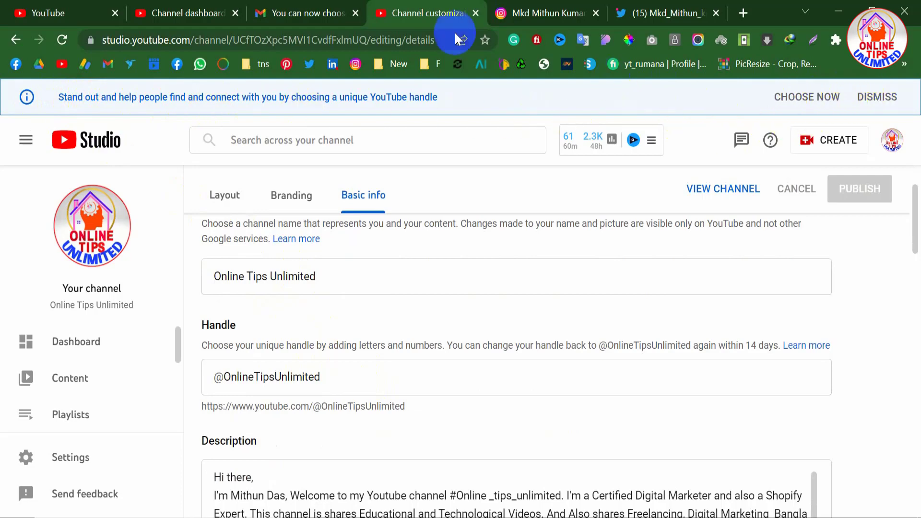
# Return to Gmail and read the YouTube email's explanation of reserved handles and its option to choose one
pyautogui.click(317, 12)
pyautogui.scroll(-9, 408, 278)
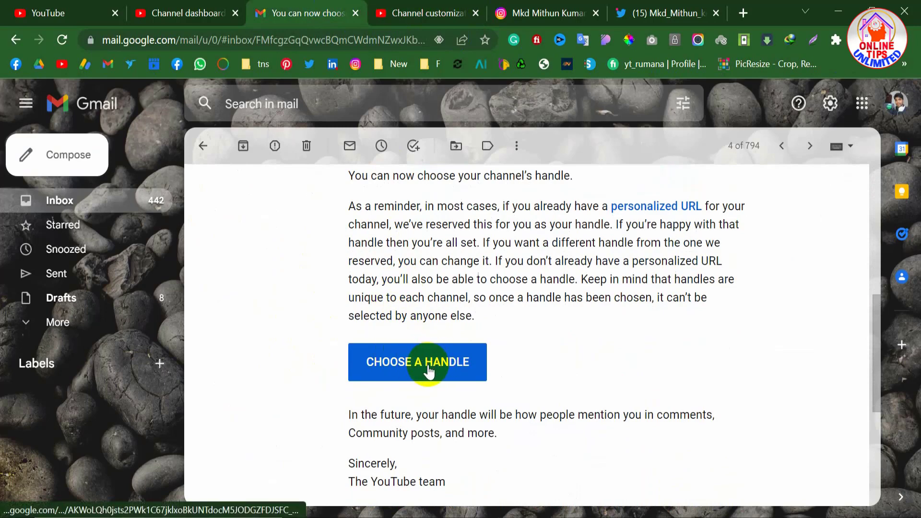
pyautogui.scroll(3, 427, 367)
pyautogui.scroll(5, 424, 368)
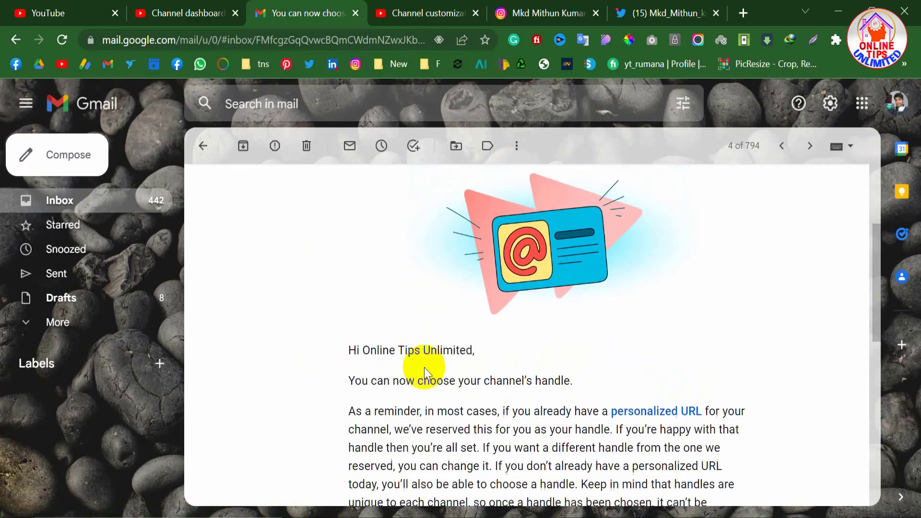
# Return to the channel customization page in YouTube Studio and examine the standard channel URL and the custom URL
pyautogui.click(410, 16)
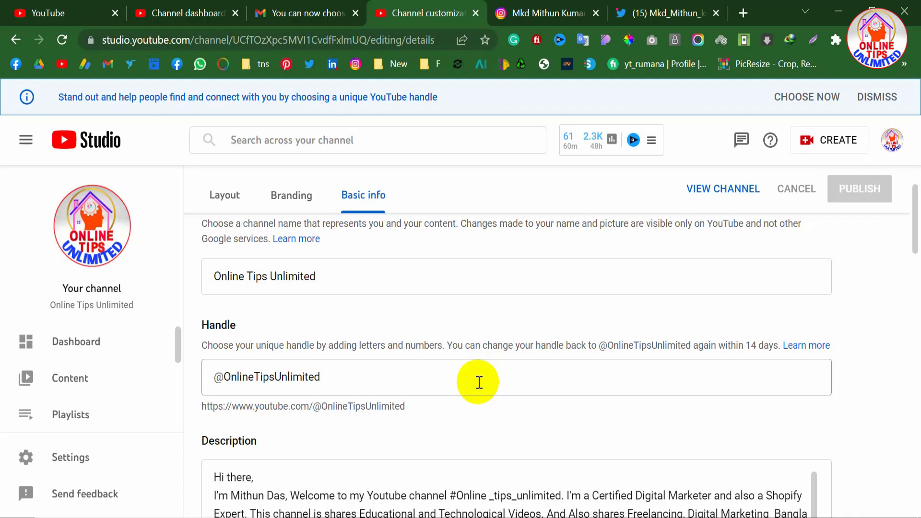
pyautogui.scroll(-8, 384, 374)
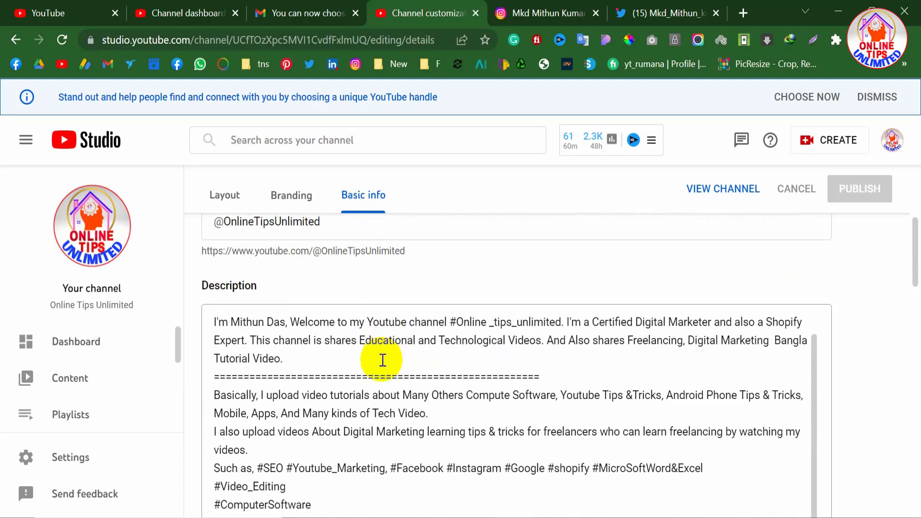
pyautogui.scroll(-10, 552, 329)
pyautogui.scroll(5, 539, 333)
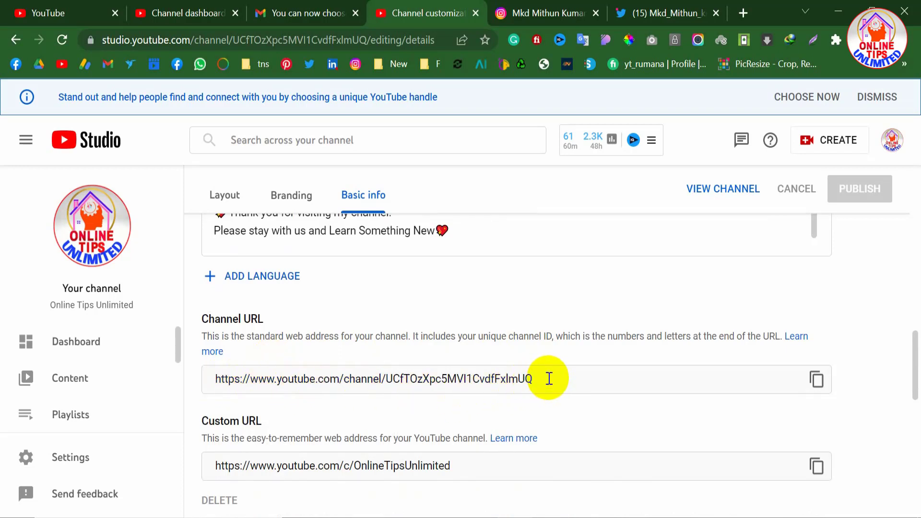
pyautogui.scroll(-2, 246, 432)
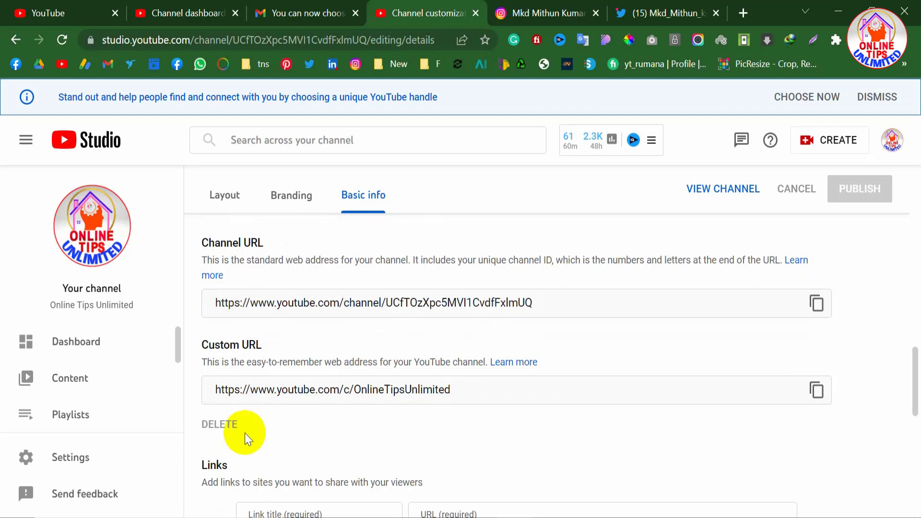
pyautogui.moveTo(206, 346); pyautogui.dragTo(262, 346)
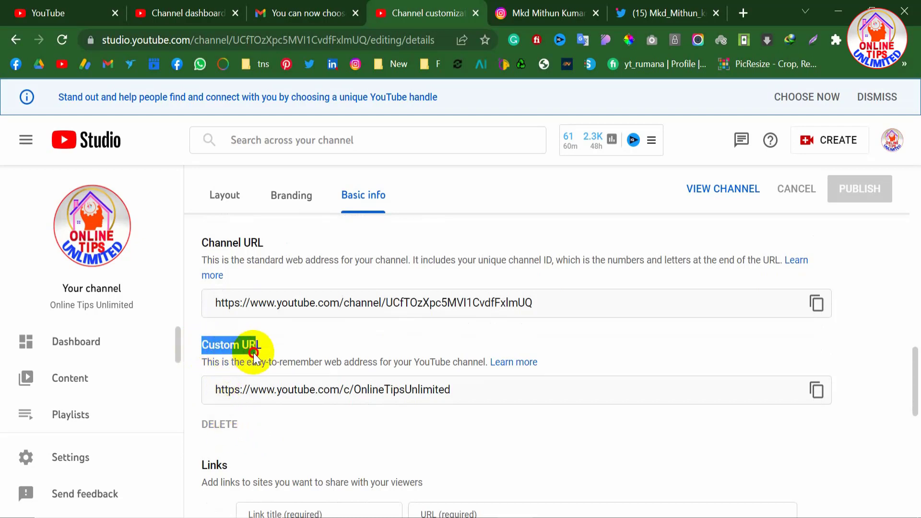
pyautogui.click(229, 393)
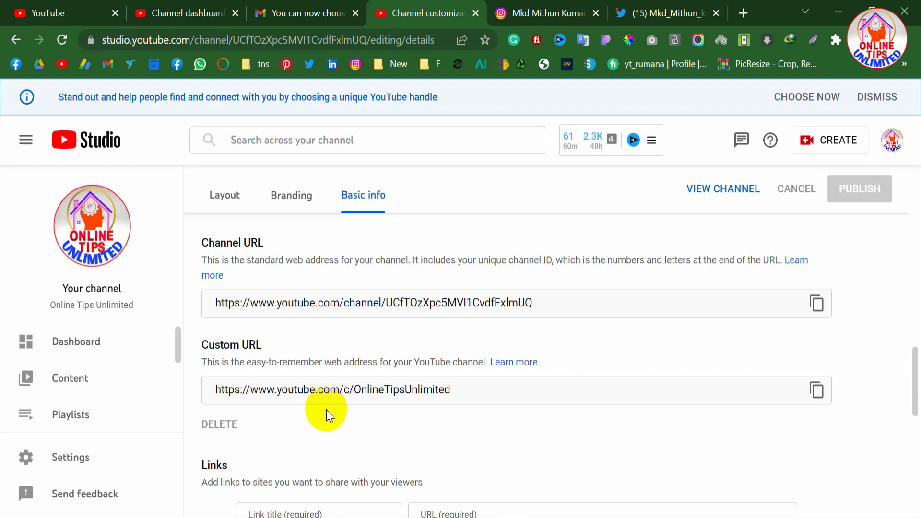
# Compare the channel's handle and its handle-based address with the custom URL in the basic info
pyautogui.scroll(15, 320, 405)
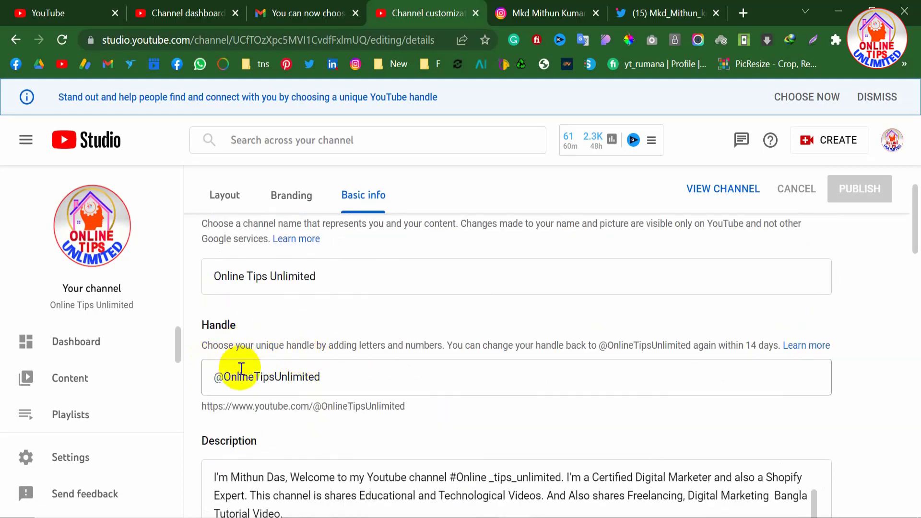
pyautogui.scroll(-15, 240, 369)
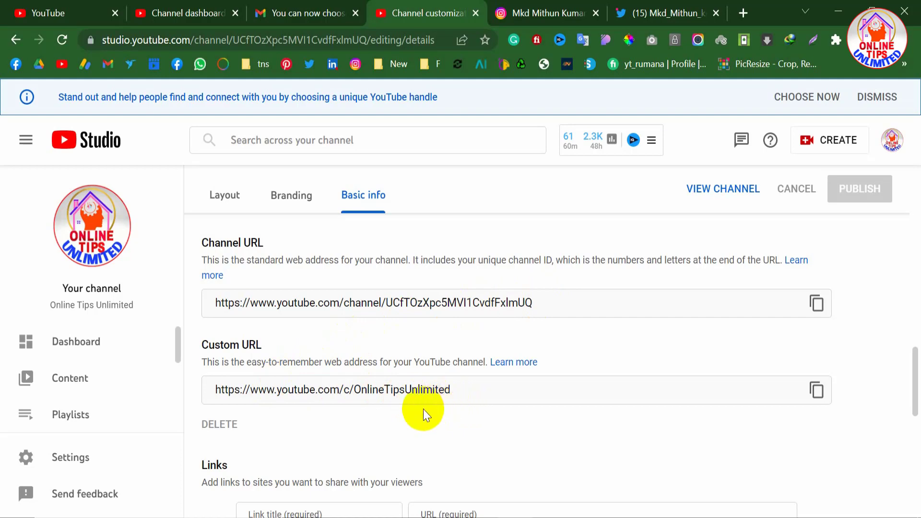
pyautogui.scroll(15, 423, 409)
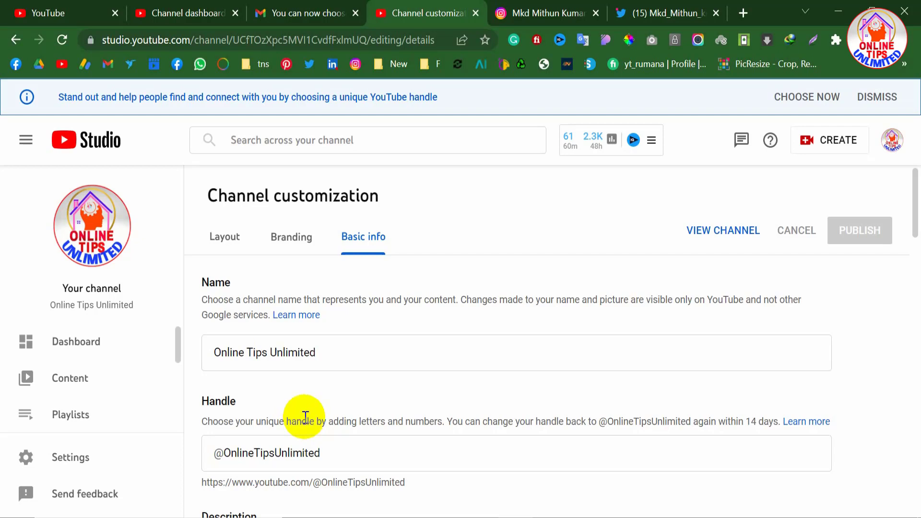
pyautogui.scroll(-2, 305, 417)
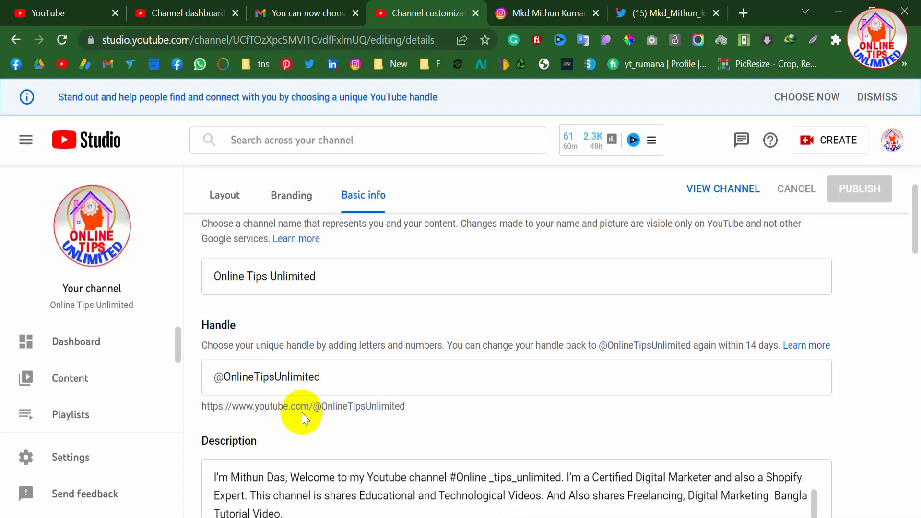
pyautogui.scroll(-10, 302, 415)
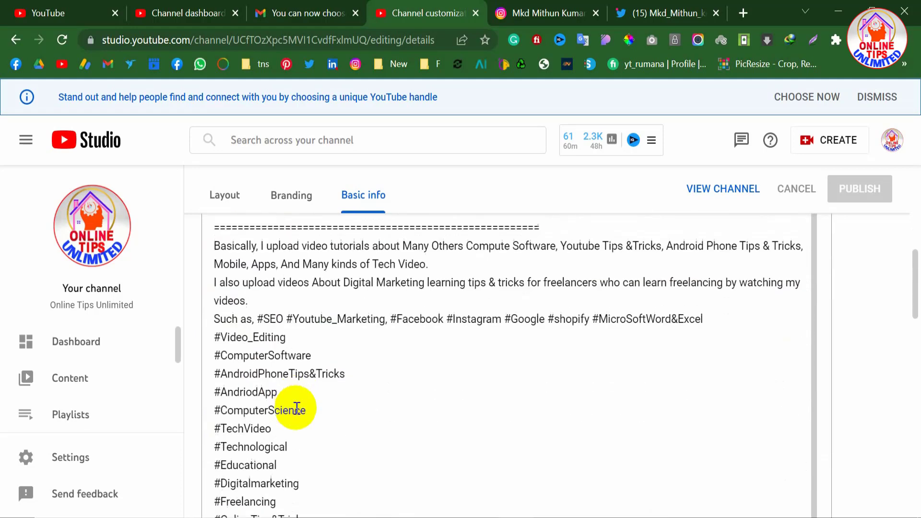
pyautogui.scroll(-6, 296, 408)
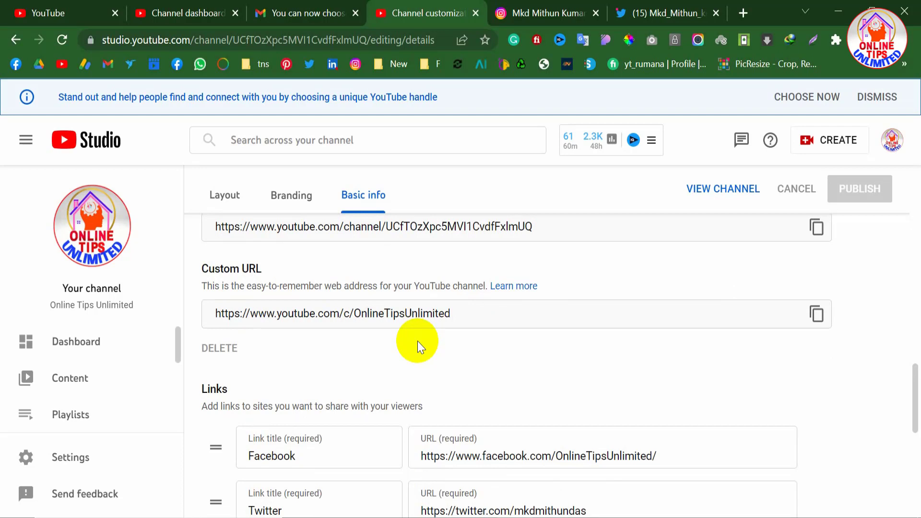
pyautogui.scroll(2, 415, 340)
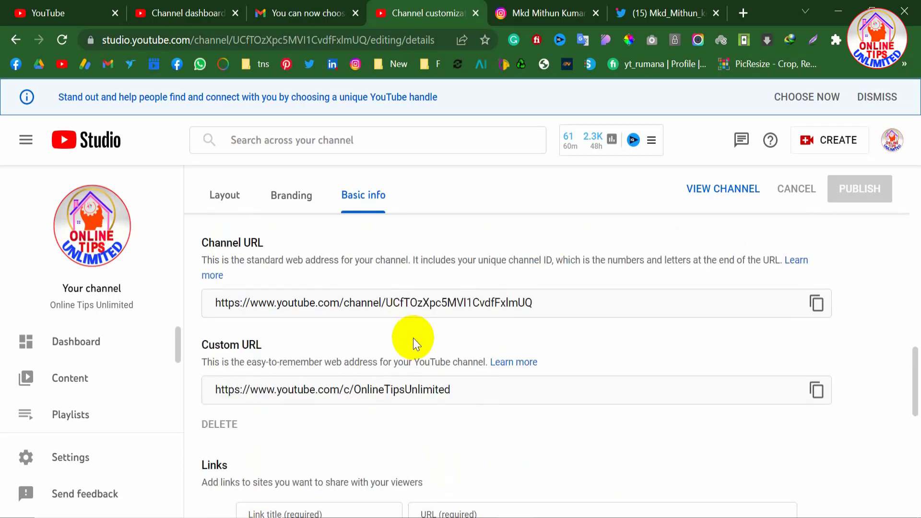
pyautogui.scroll(15, 390, 389)
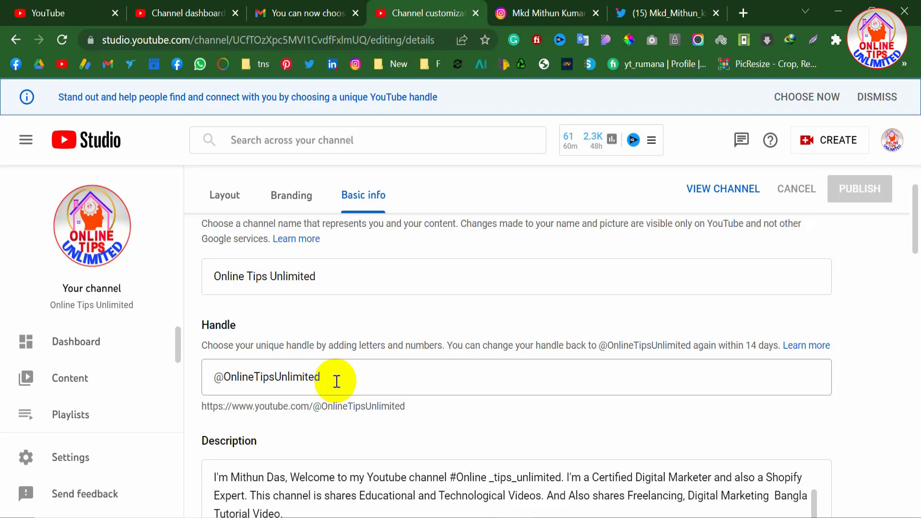
# Open YouTube's handle page from the Choose a Handle link in the Gmail announcement and find the option to change the handle
pyautogui.click(182, 13)
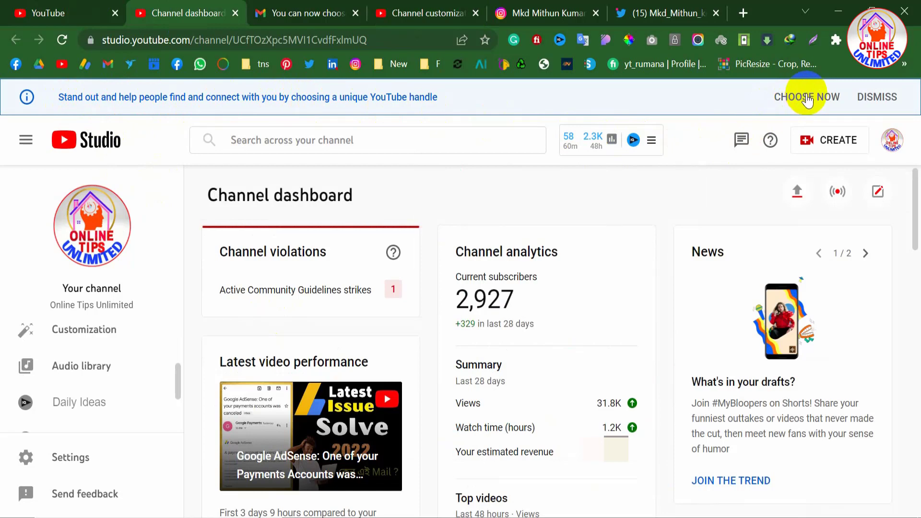
pyautogui.click(312, 6)
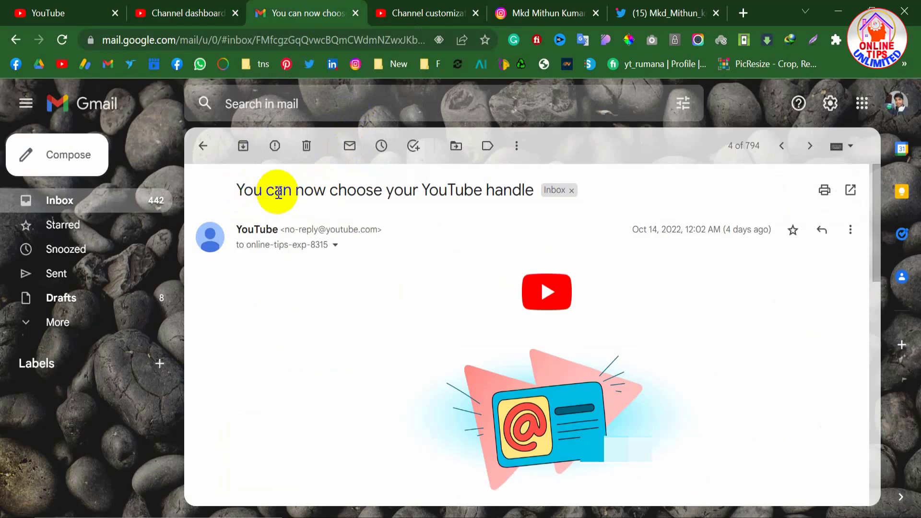
pyautogui.scroll(-5, 408, 246)
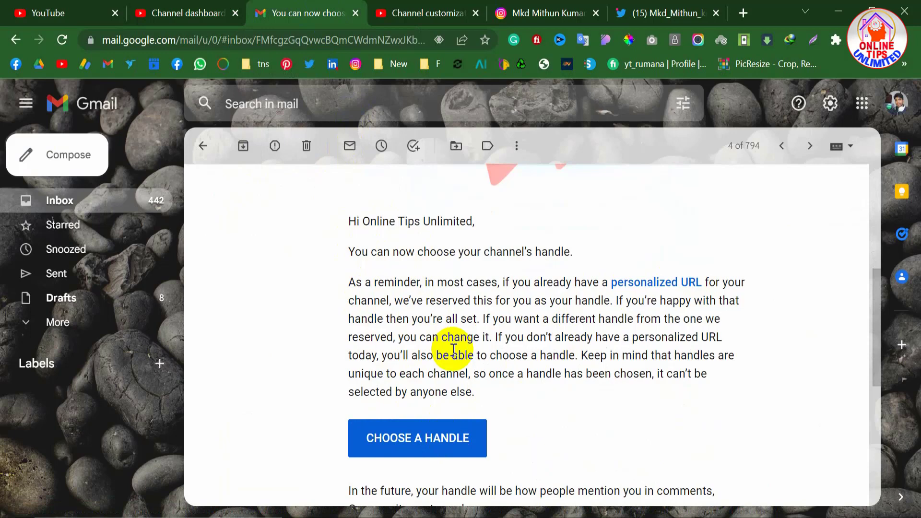
pyautogui.click(406, 440)
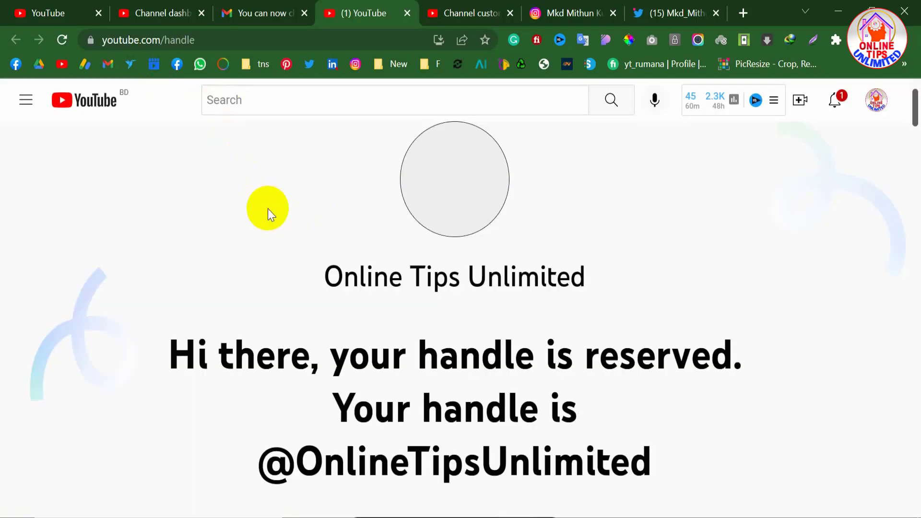
pyautogui.scroll(-2, 282, 285)
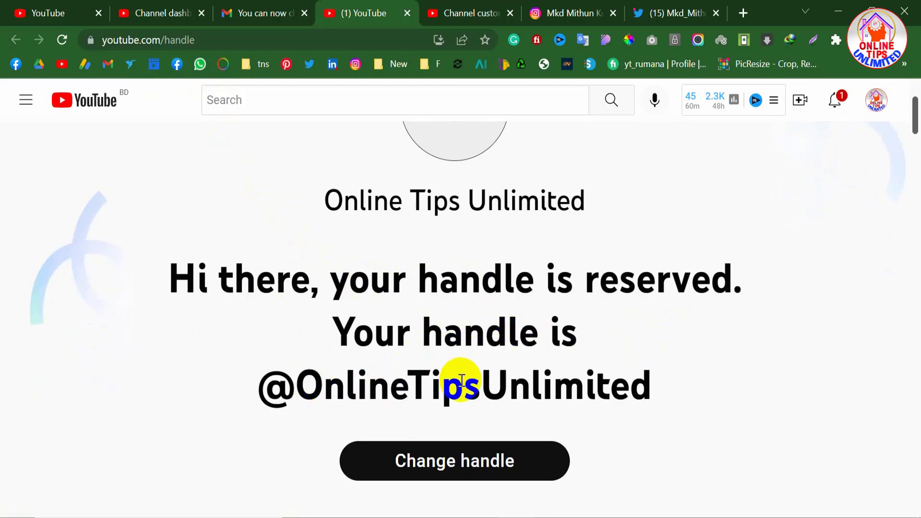
pyautogui.scroll(-1, 578, 384)
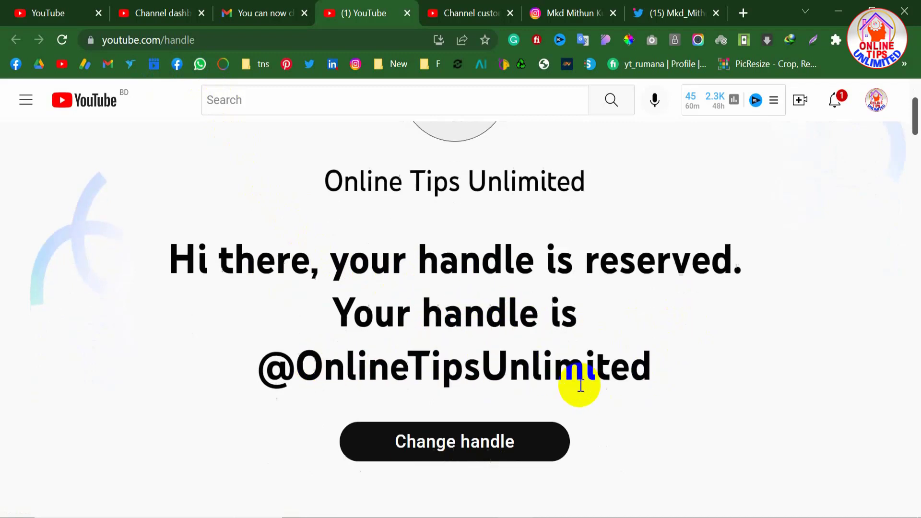
# Open the handle chooser from the reserved-handle page with Change handle and make its Handle field editable
pyautogui.scroll(-1, 580, 385)
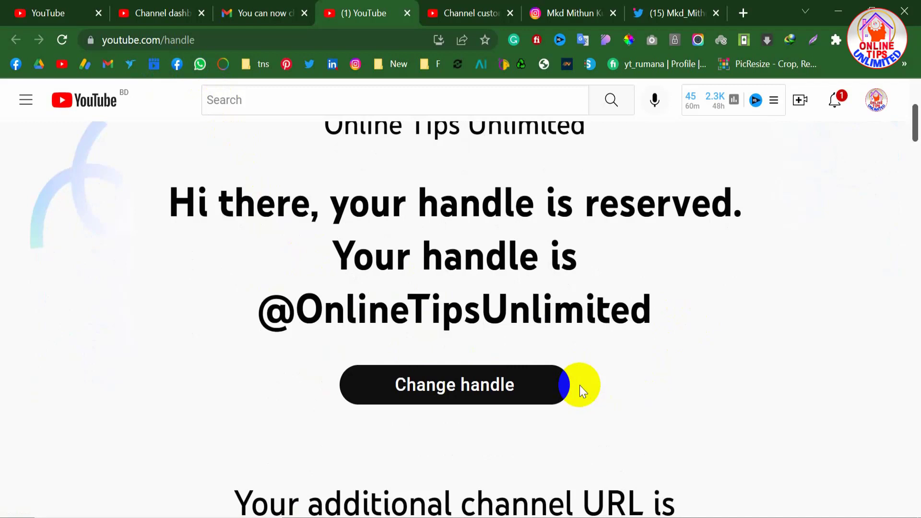
pyautogui.scroll(-3, 547, 364)
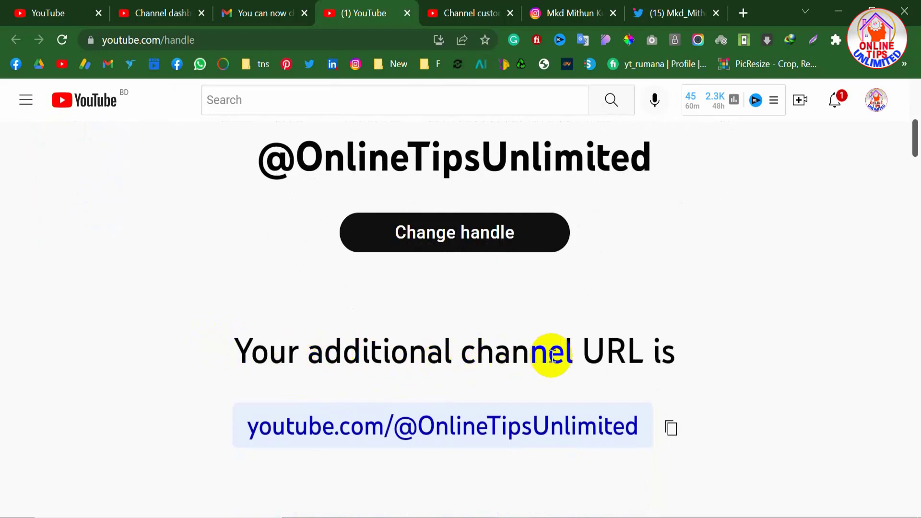
pyautogui.scroll(3, 414, 413)
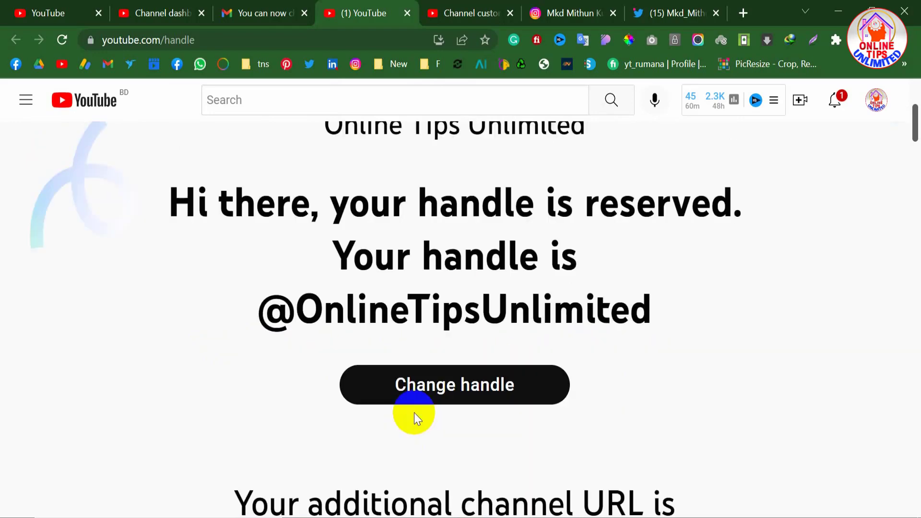
pyautogui.scroll(-5, 414, 413)
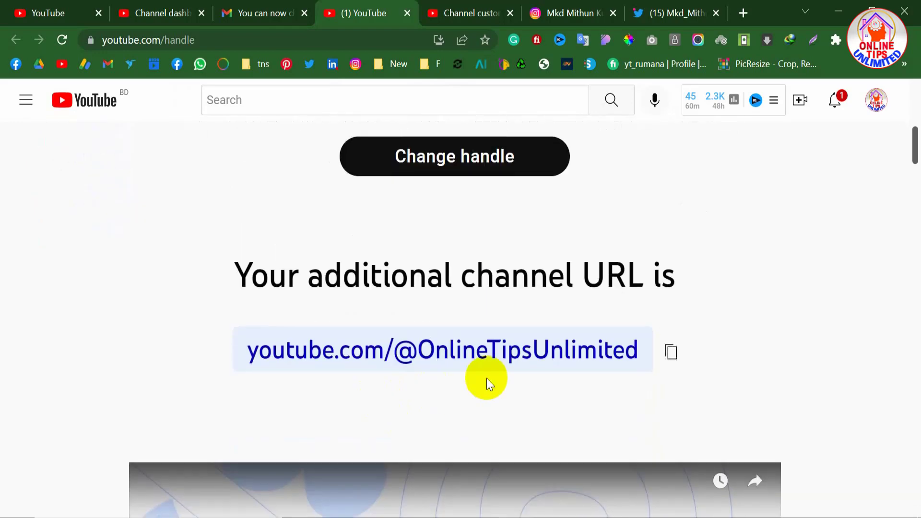
pyautogui.scroll(3, 483, 376)
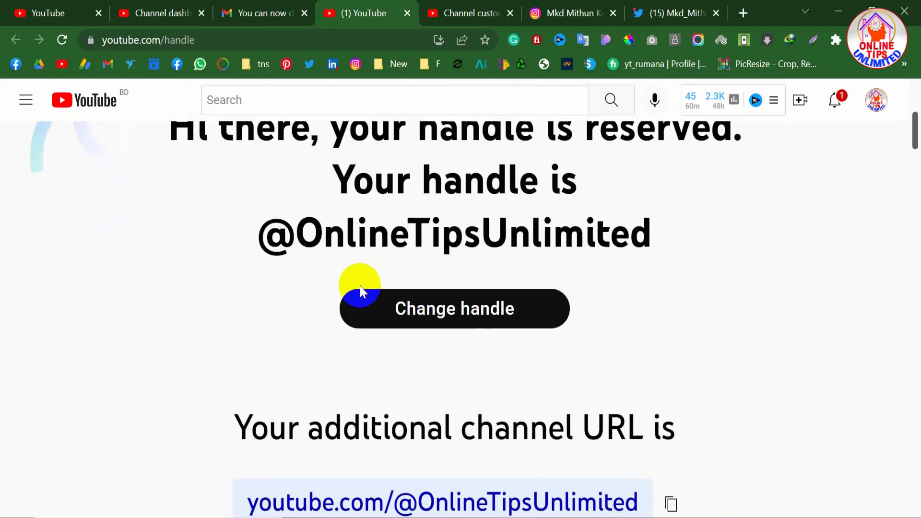
pyautogui.click(422, 319)
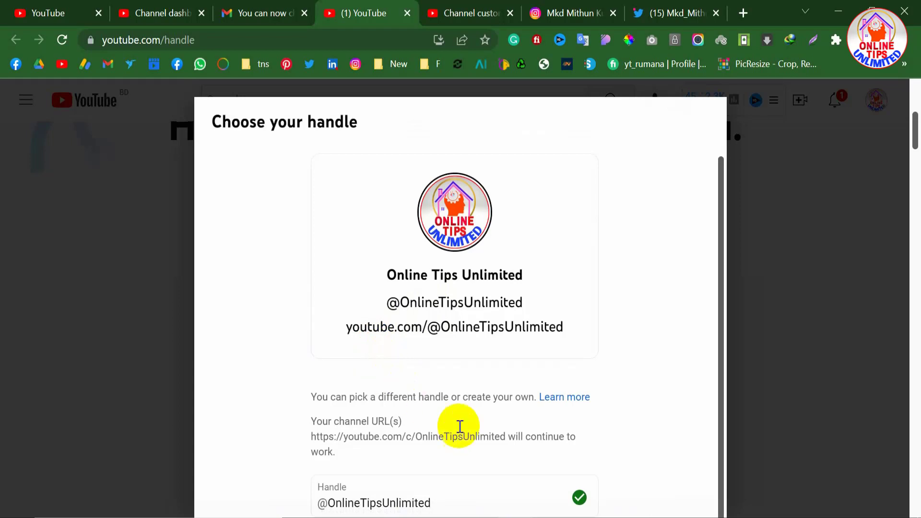
pyautogui.click(580, 498)
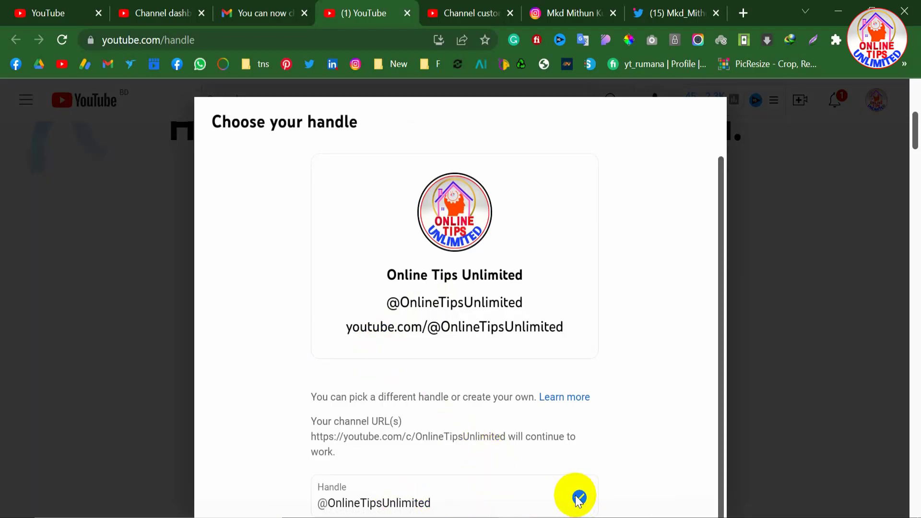
pyautogui.click(442, 500)
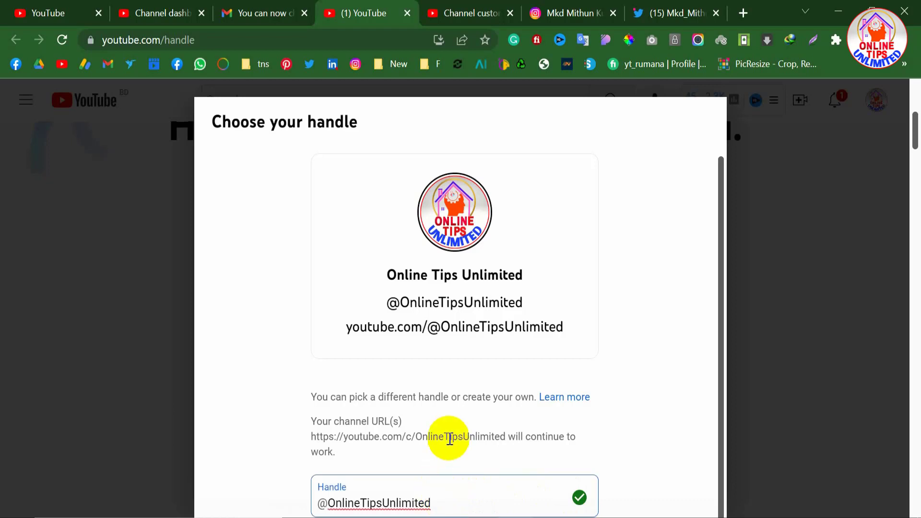